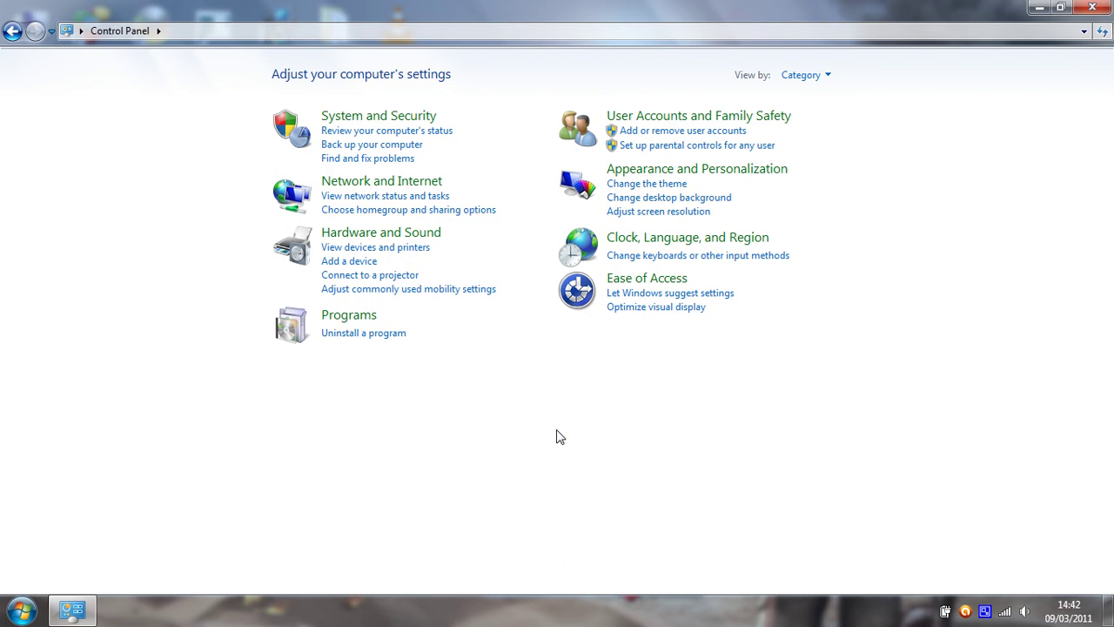
- Launch cmd.exe from the Run dialog to open an administrator Command Prompt
key("super+r")
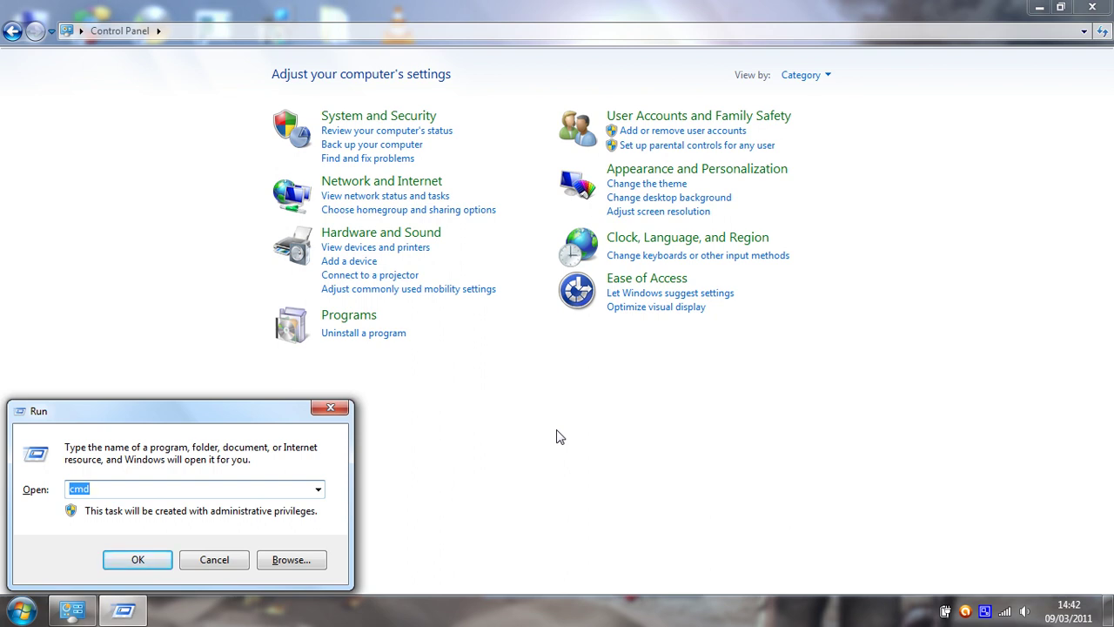
key("BackSpace")
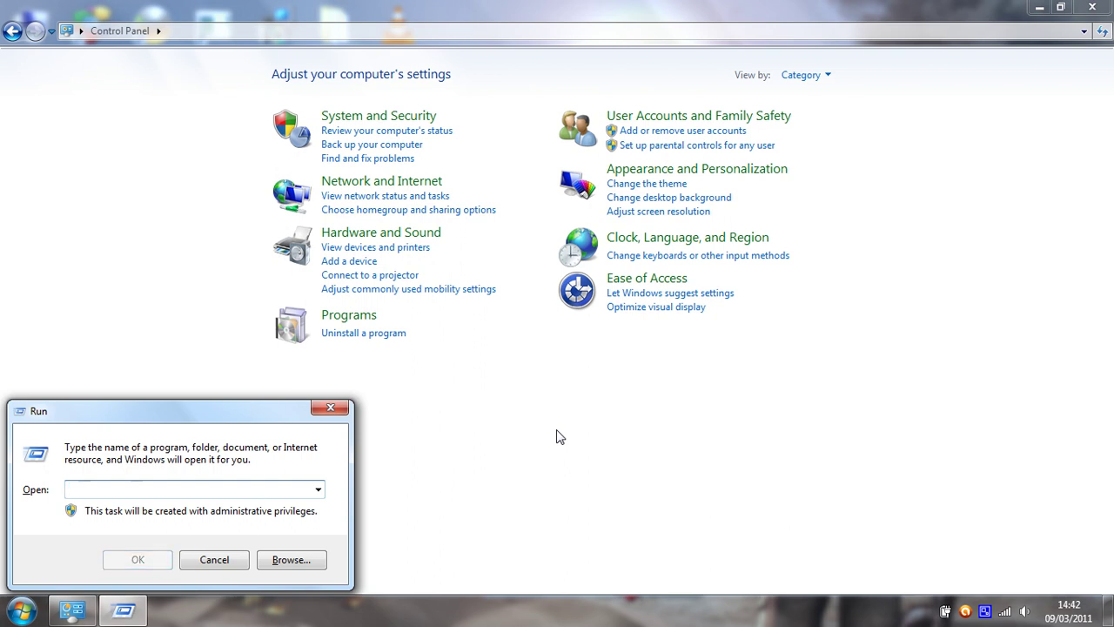
type("cmd")
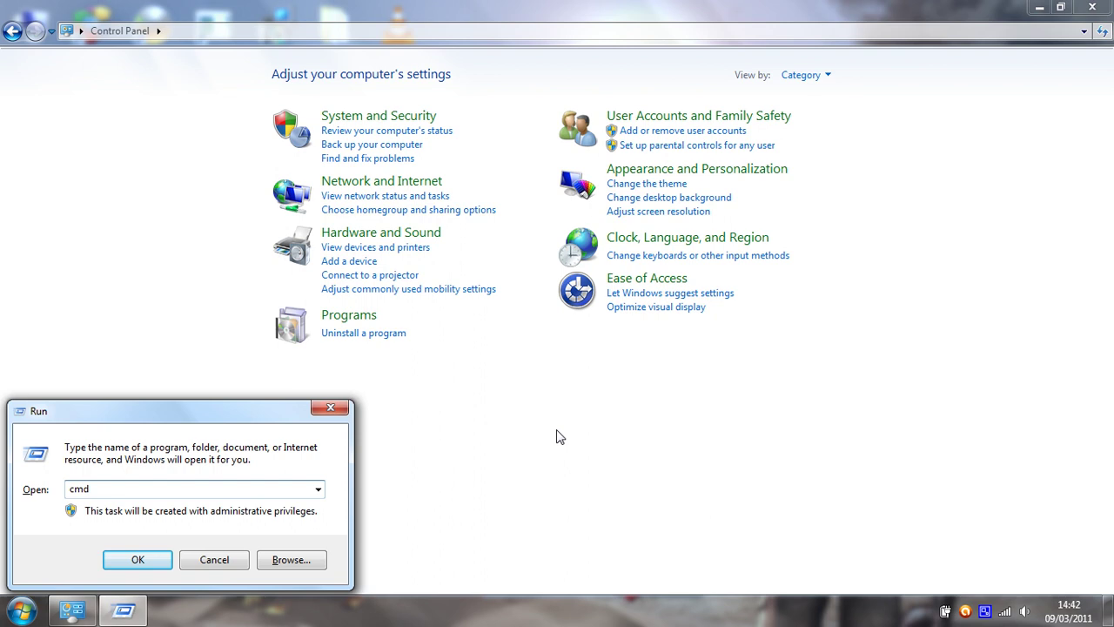
type(".exe")
key("Return")
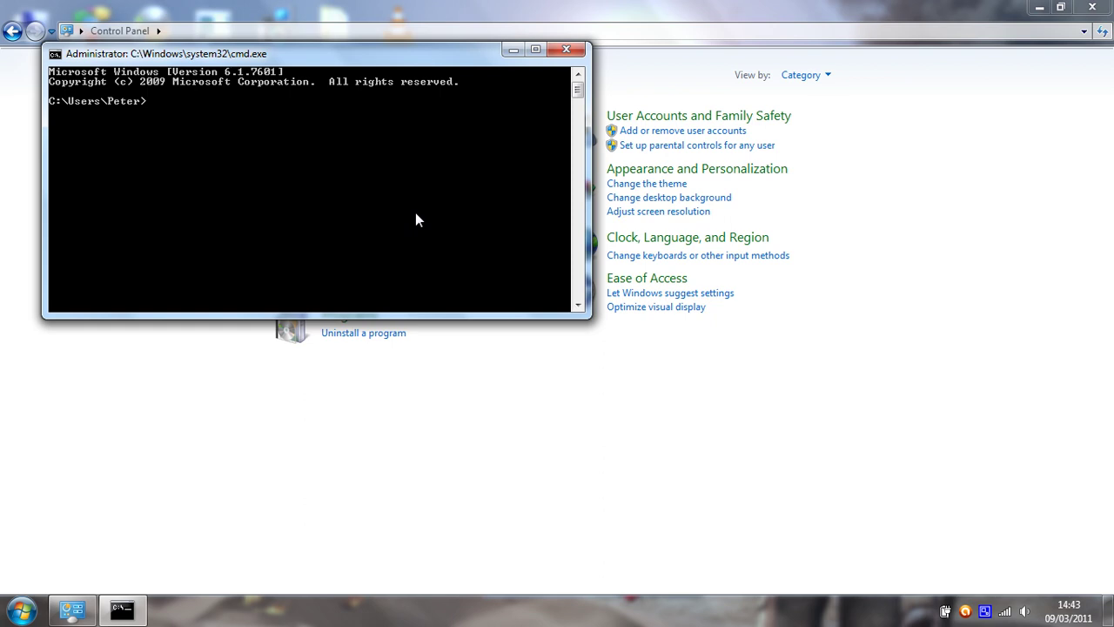
- Run telnet and see the 'not recognized as an internal or external command' error
type("telnet")
key("Return")
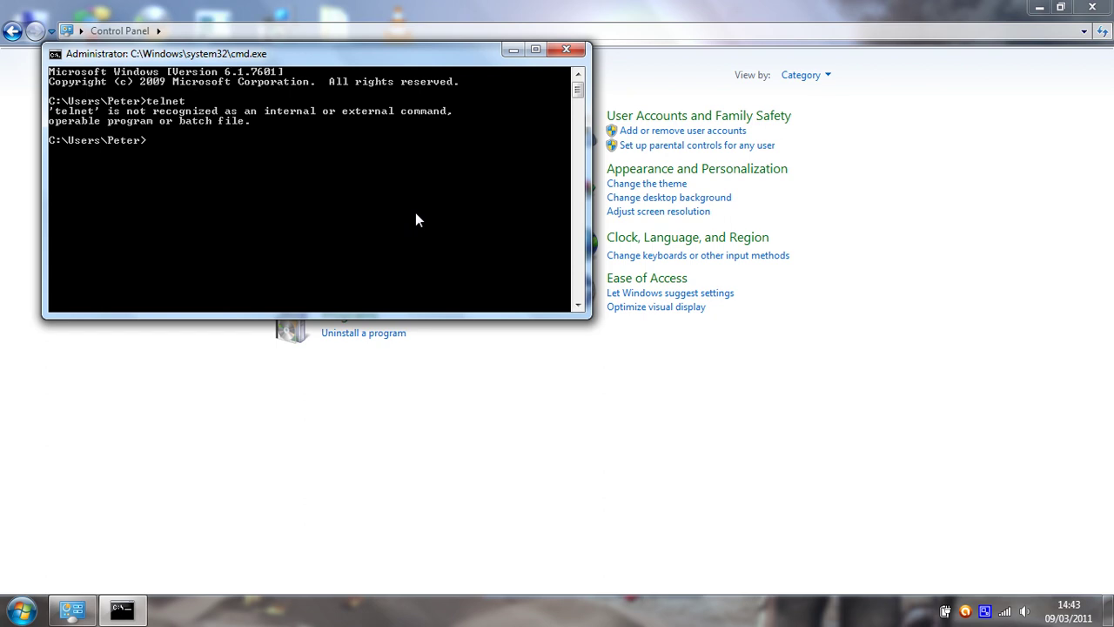
- Tick Telnet Client under Programs > Turn Windows features on or off and apply it
left_click(500, 427)
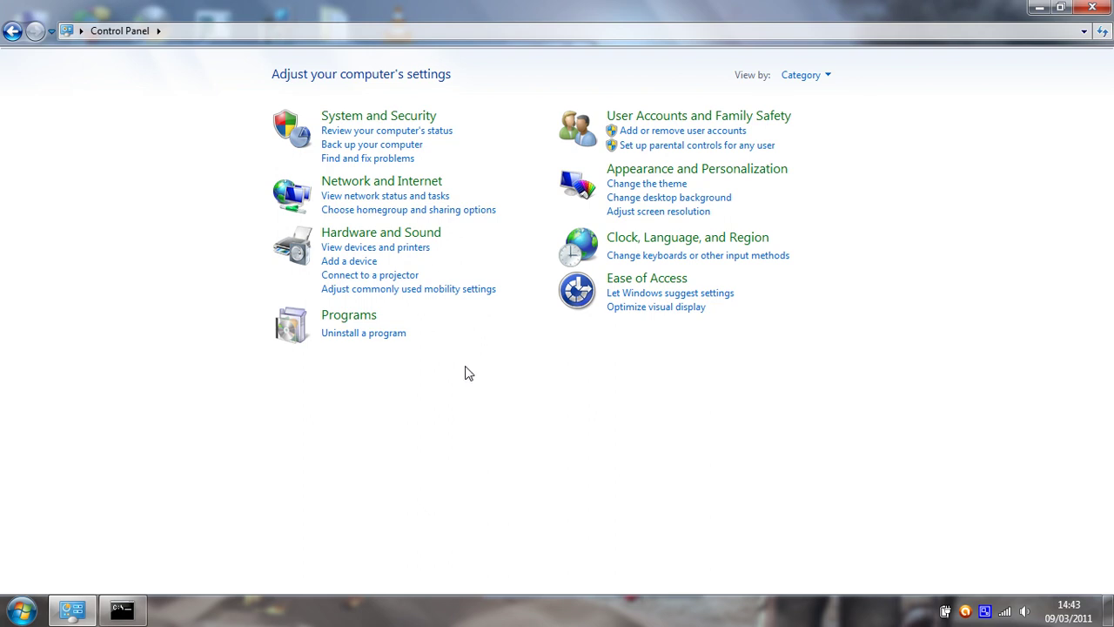
left_click(348, 315)
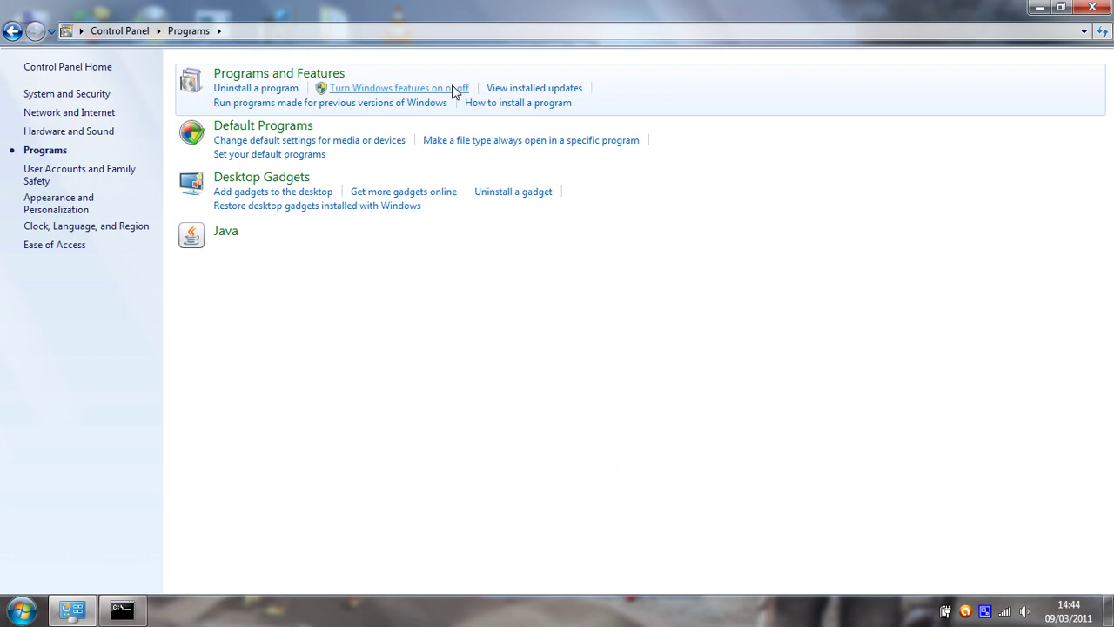
left_click(454, 90)
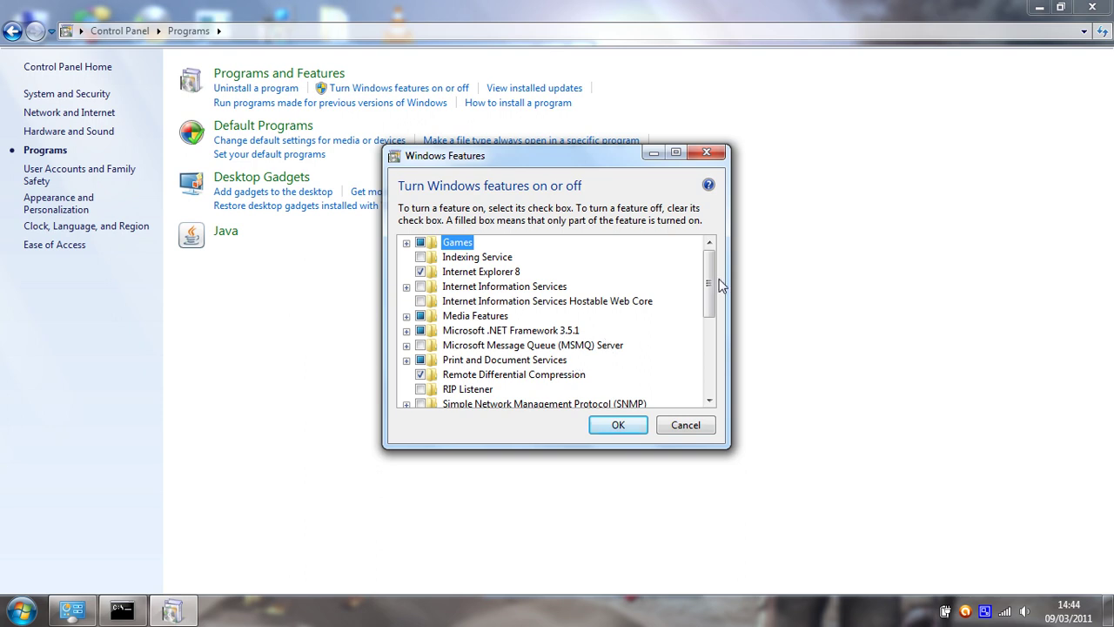
left_click_drag(712, 275, 712, 376)
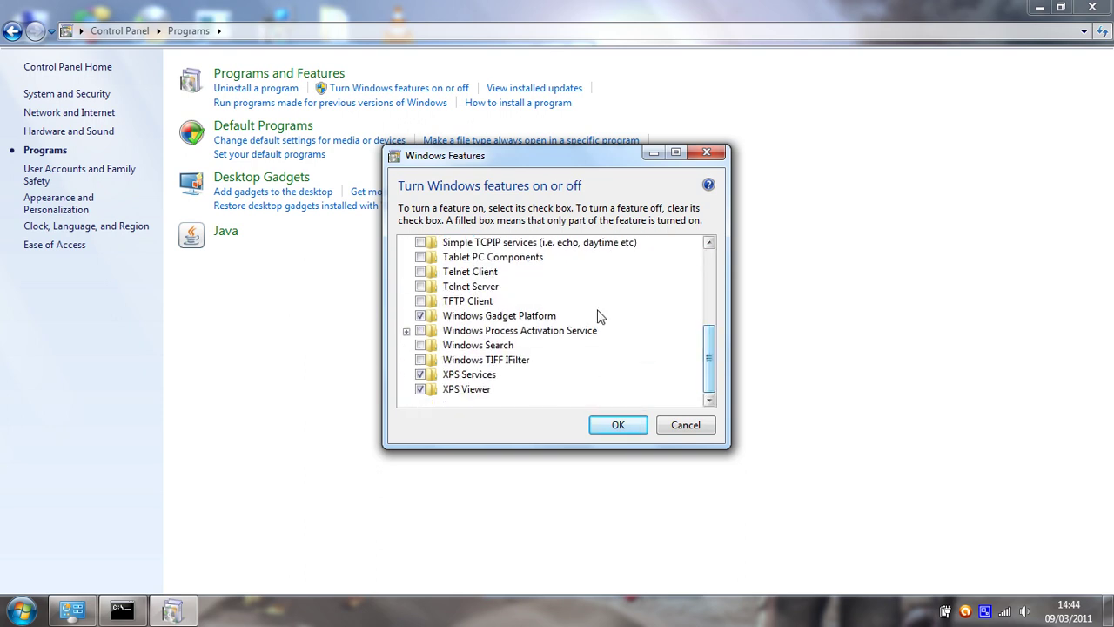
left_click(421, 271)
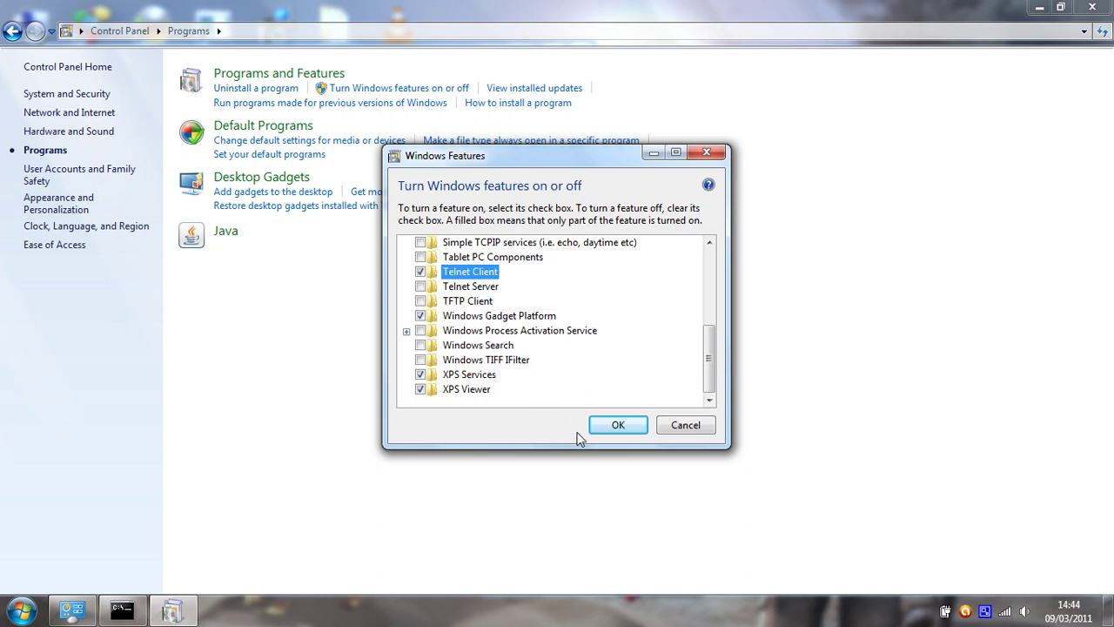
left_click(636, 429)
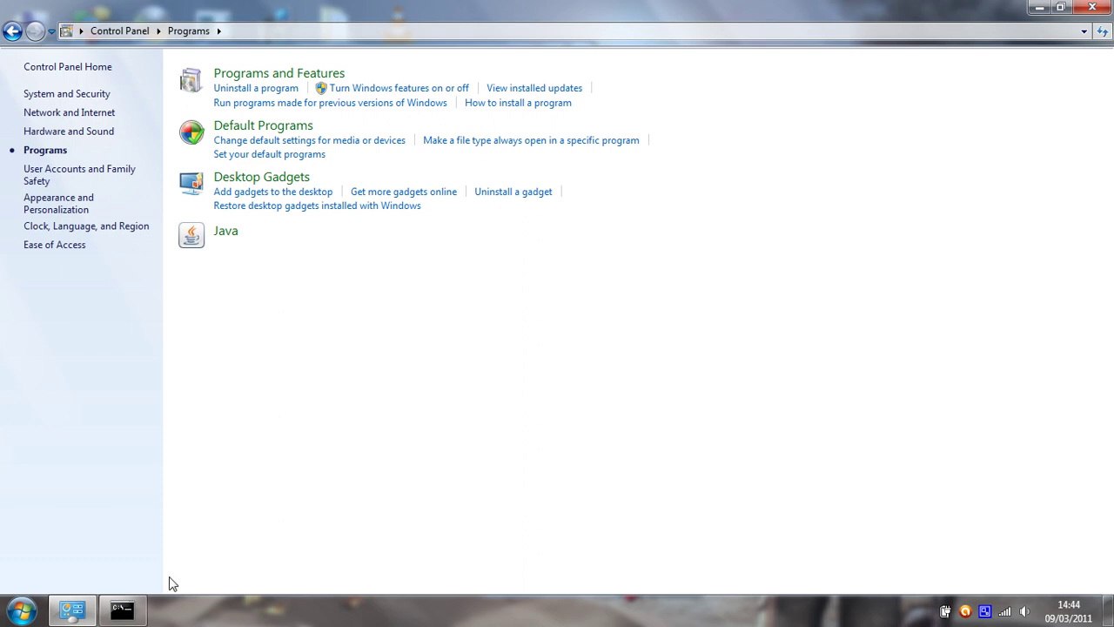
- Rerun telnet in Command Prompt and open a connection to towel.blinkenlights.nl
left_click(126, 612)
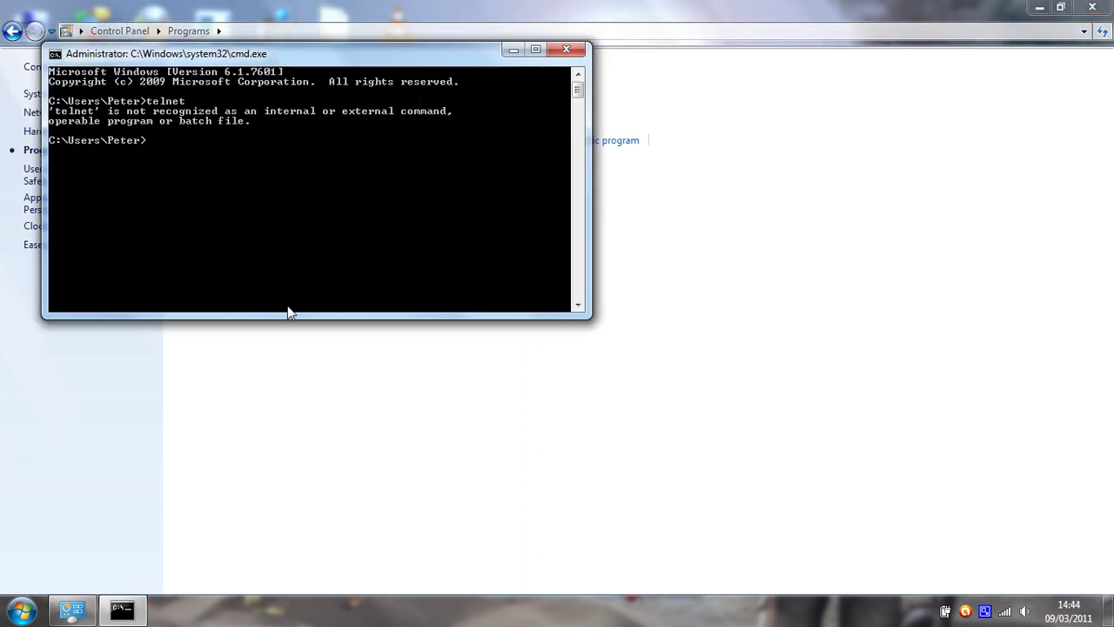
key("Up")
key("Return")
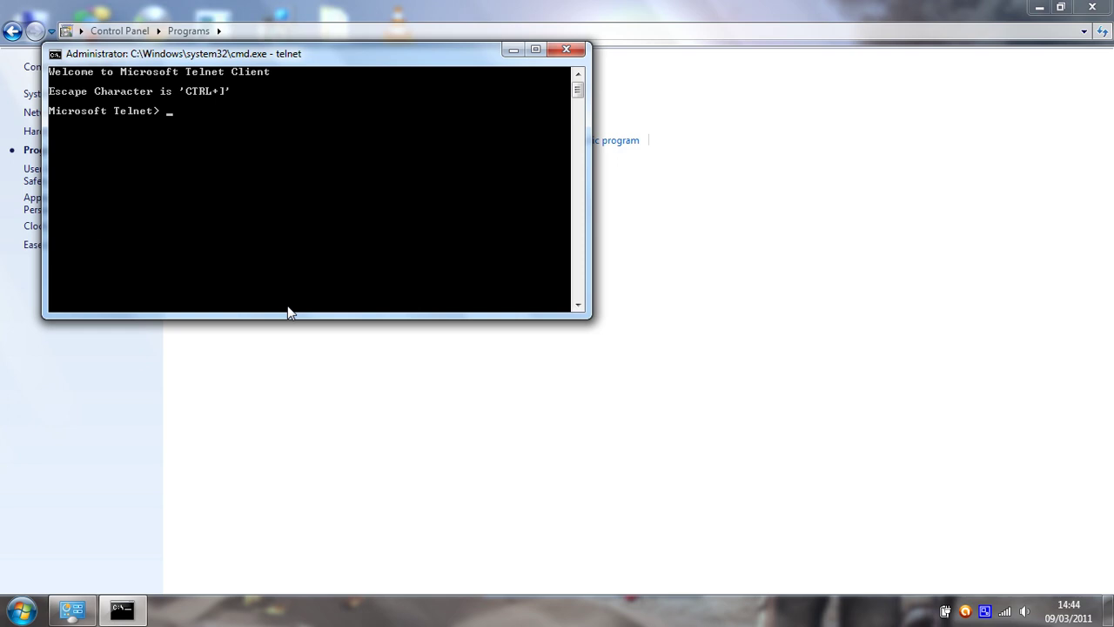
type("o")
key("Return")
type("towel.blinkenlights")
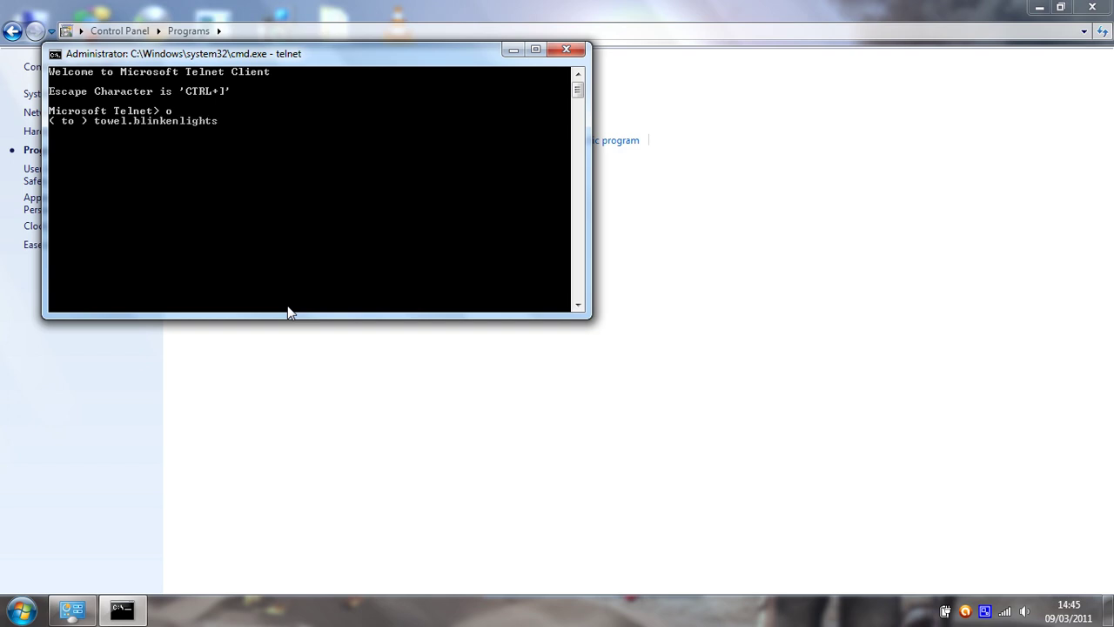
type(".nl")
key("Return")
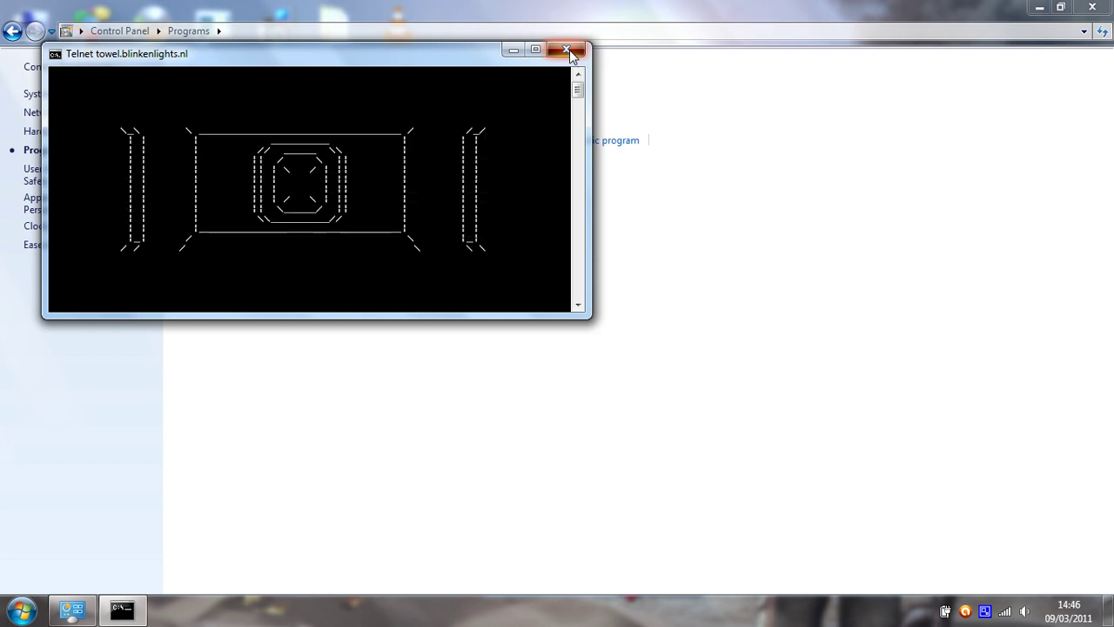
- Close the Telnet window, then untick Telnet Client in Windows Features and apply
left_click(569, 49)
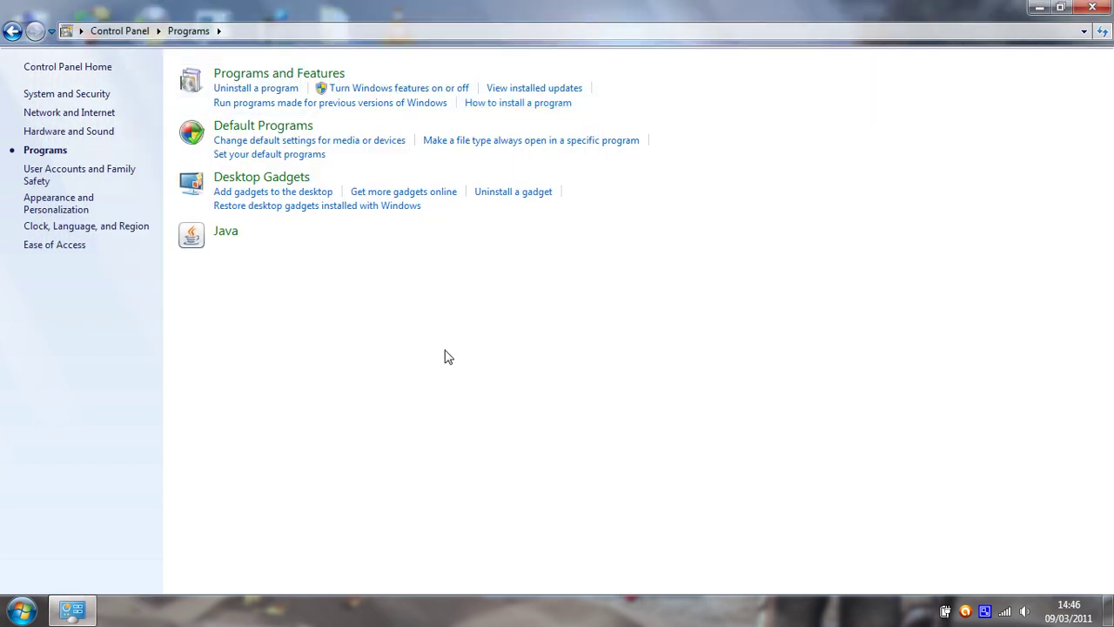
left_click(415, 90)
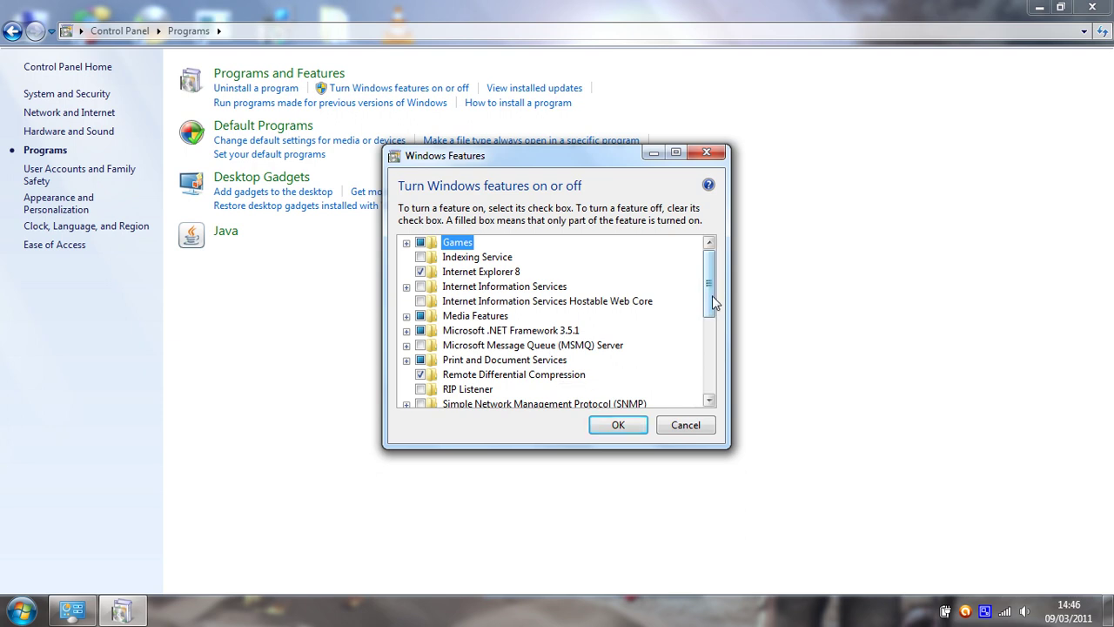
left_click_drag(712, 295, 712, 362)
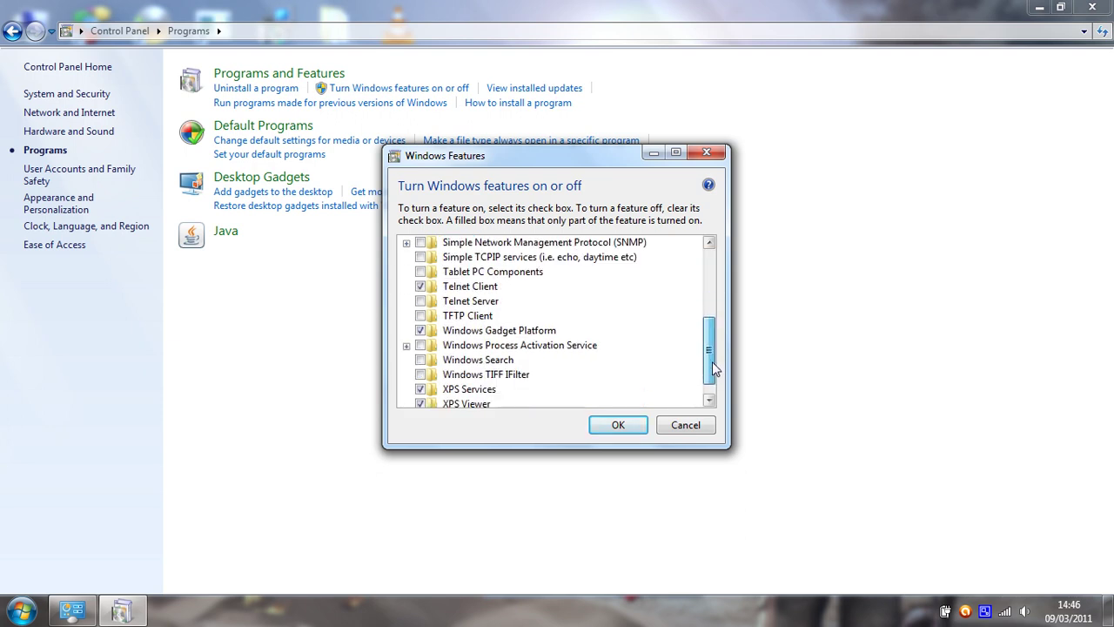
left_click(421, 287)
left_click(619, 427)
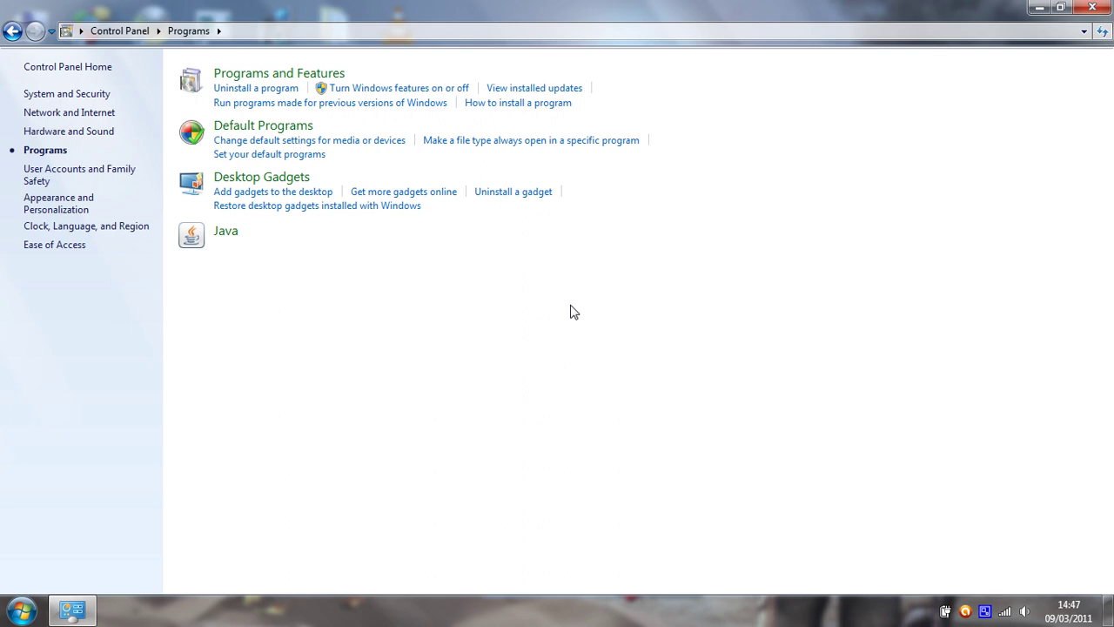
- Open a new Command Prompt via Run and run telnet, which is again not recognized
key("super+r")
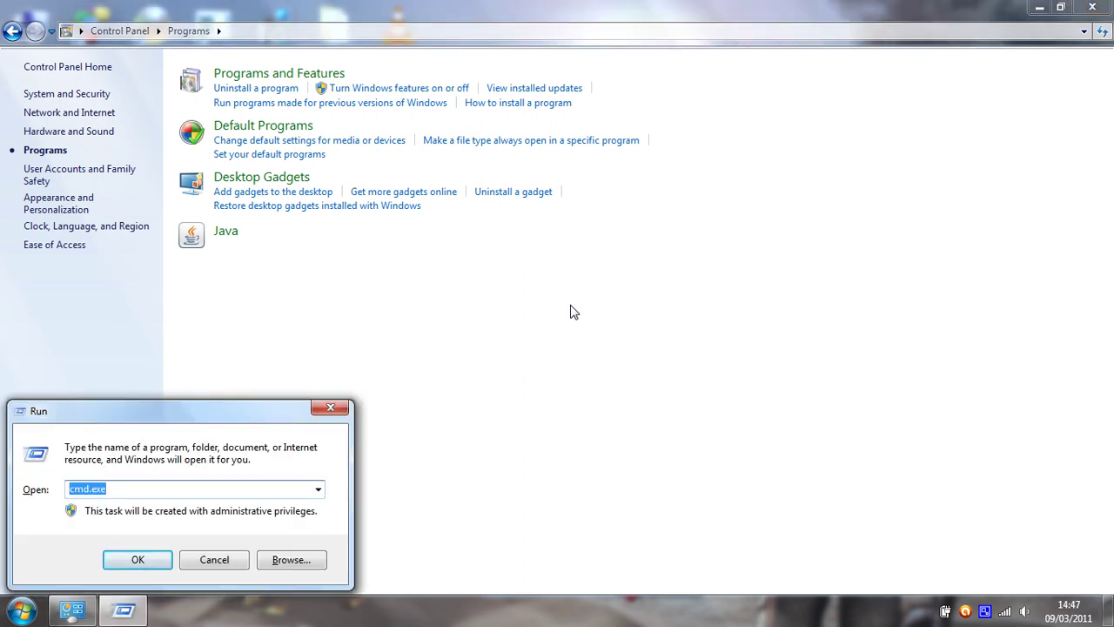
key("Return")
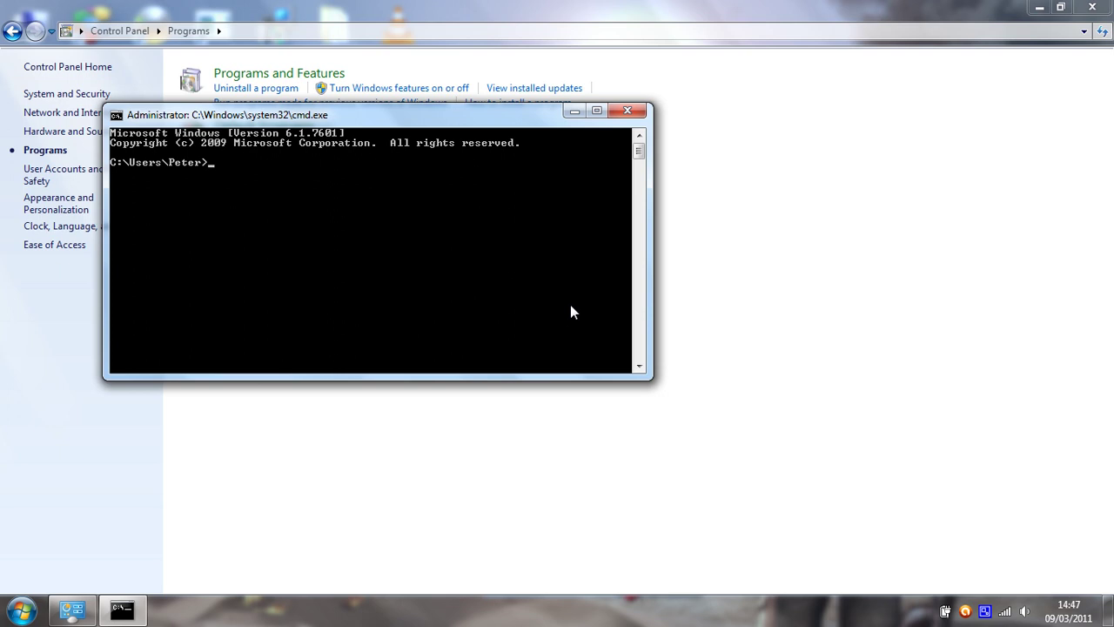
type("telnet")
key("Return")
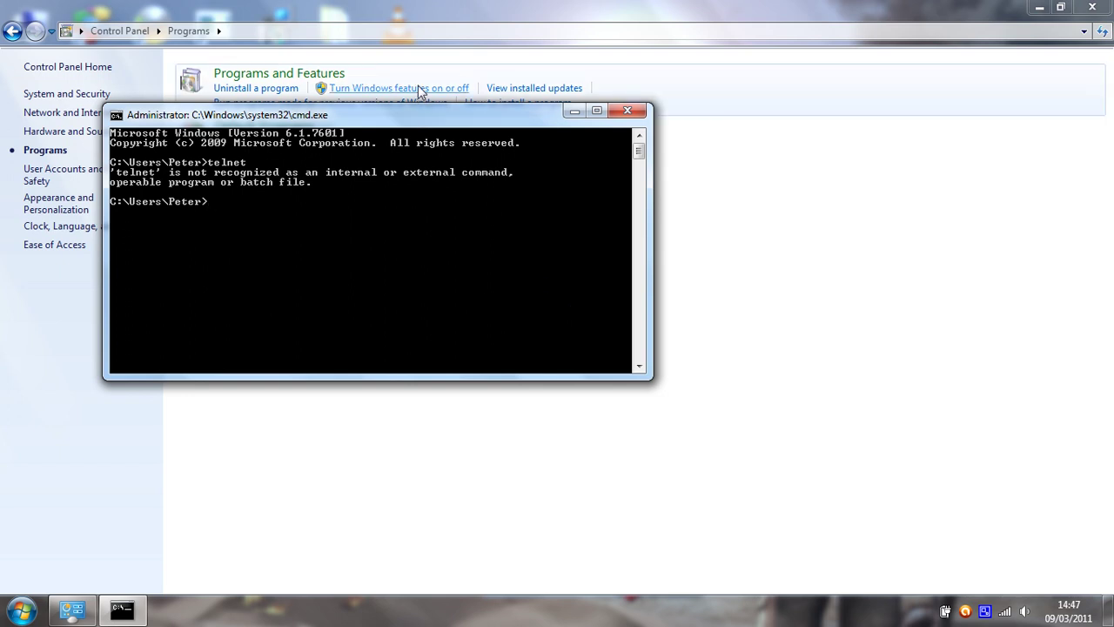
left_click(627, 111)
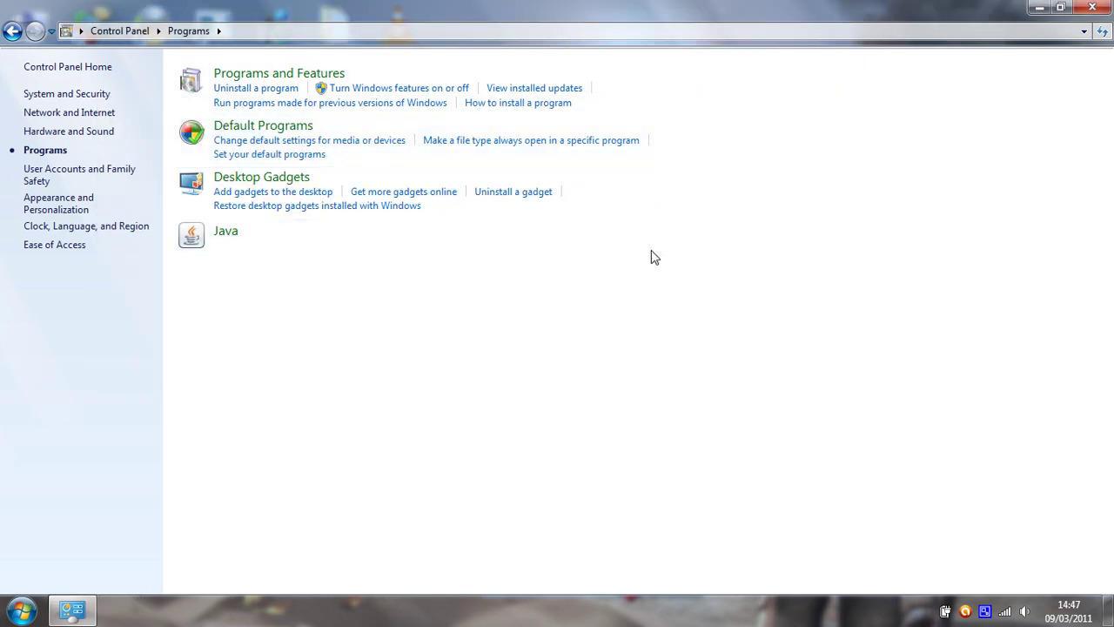